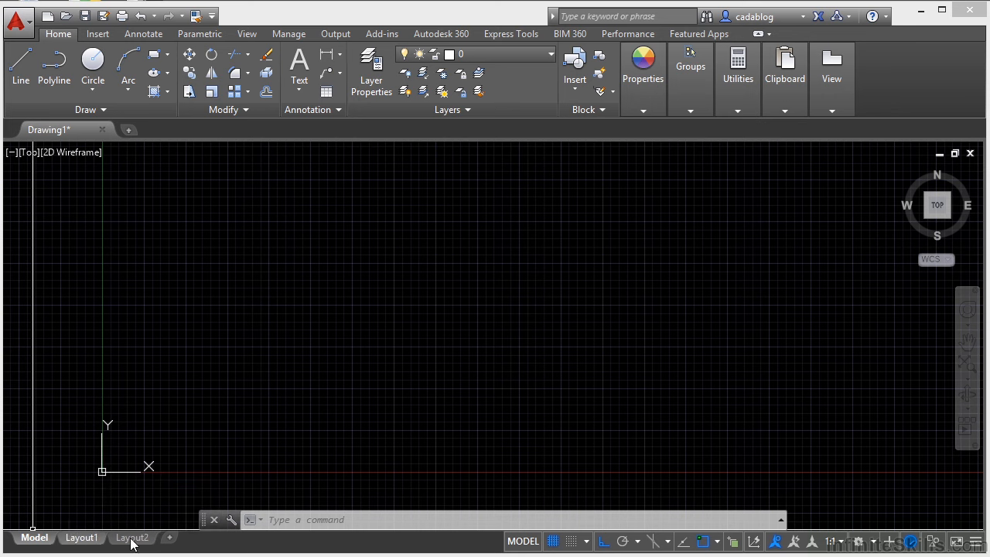
# Step: Switch from paper space to model space inside the Layout1 viewport and return to the main model drawing
pyautogui.click(521, 543)
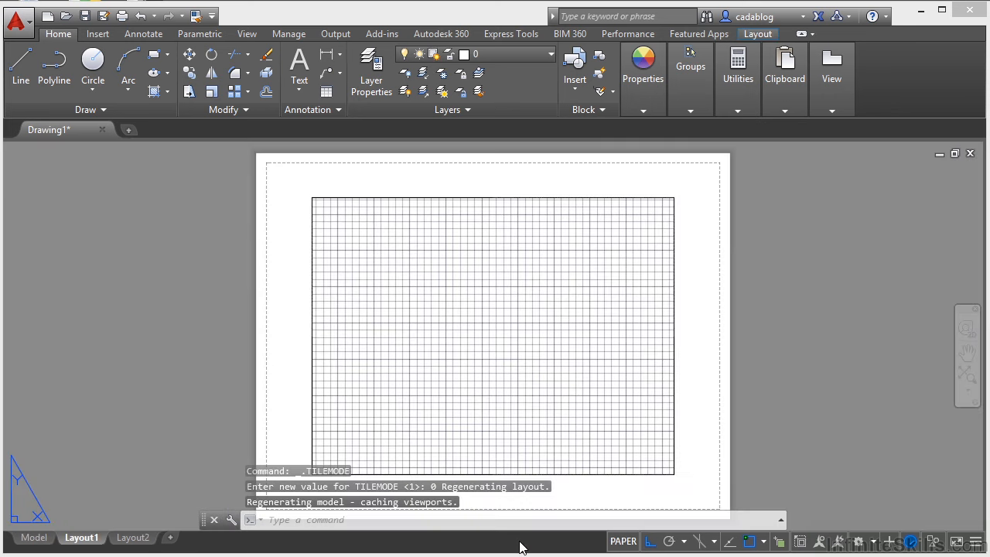
pyautogui.click(623, 542)
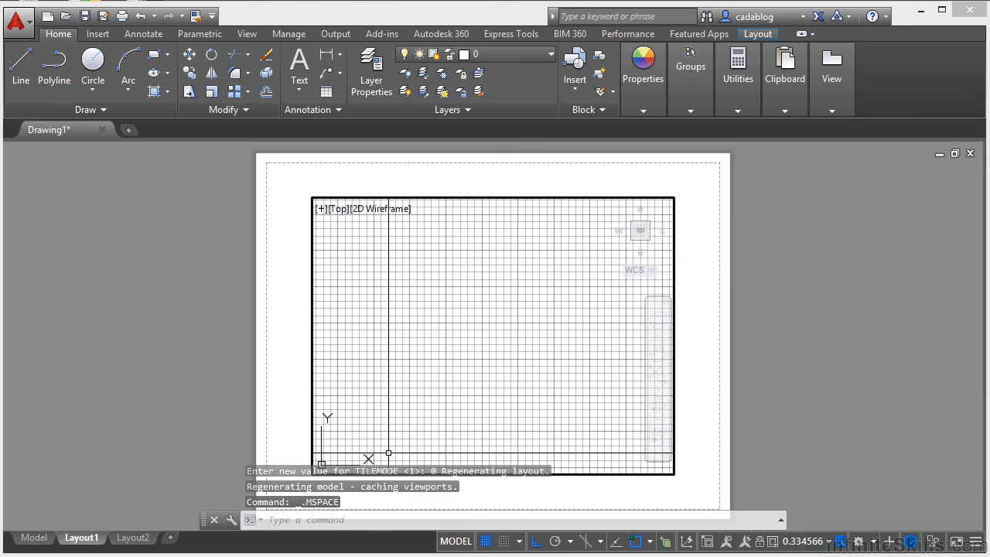
pyautogui.click(27, 536)
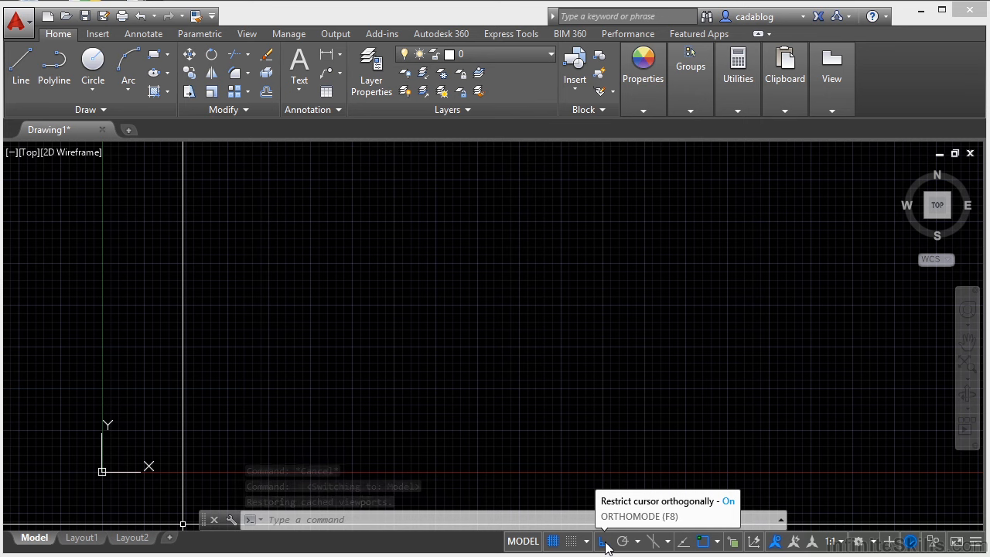
# Step: Toggle the grid display and grid snapping several times, ending with the grid on and snap off
pyautogui.click(553, 542)
pyautogui.click(554, 542)
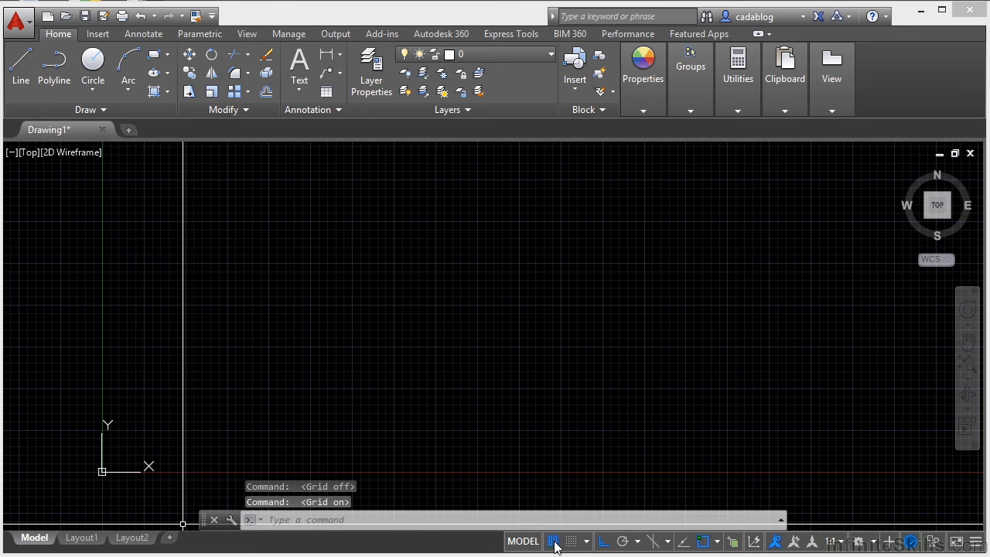
pyautogui.click(571, 541)
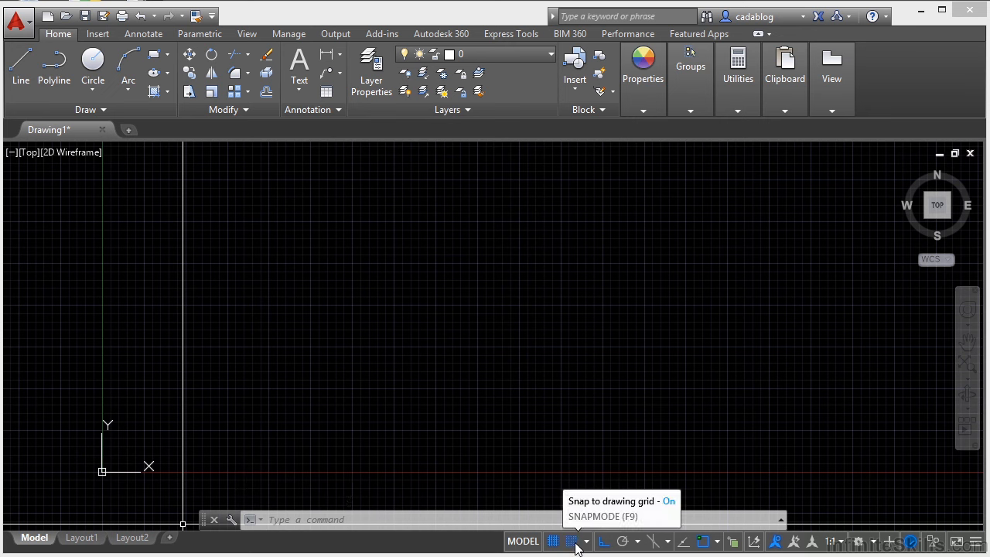
pyautogui.click(573, 542)
pyautogui.click(573, 542)
pyautogui.click(573, 543)
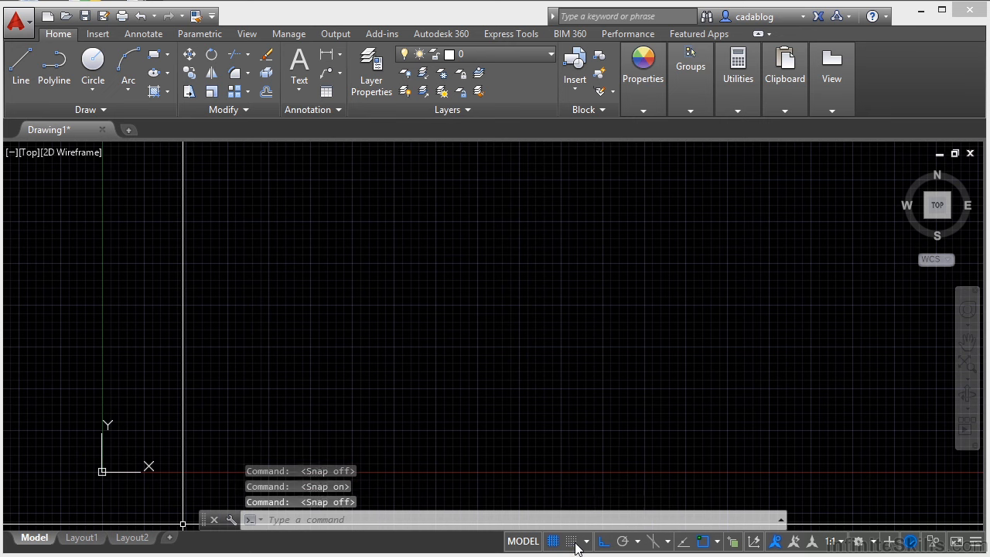
pyautogui.click(573, 541)
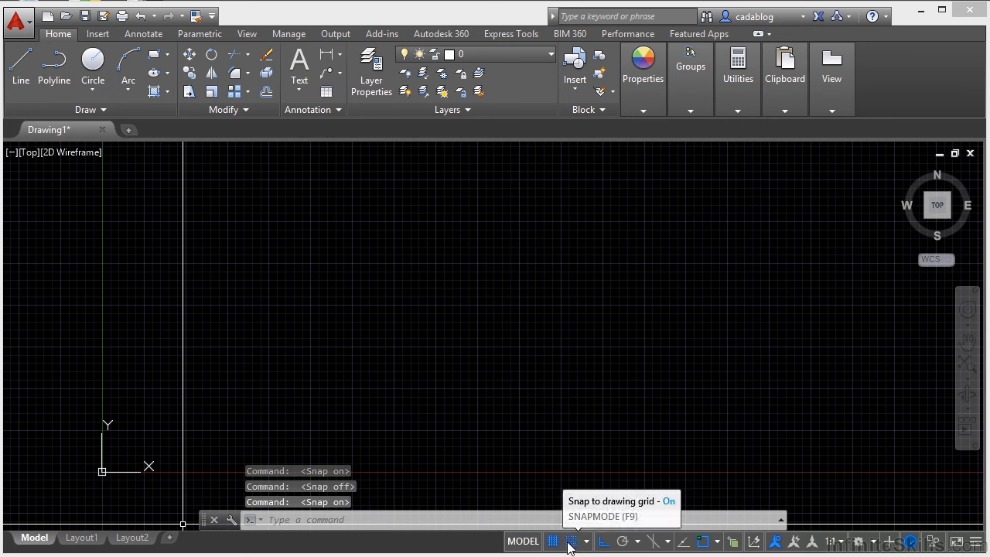
pyautogui.click(573, 542)
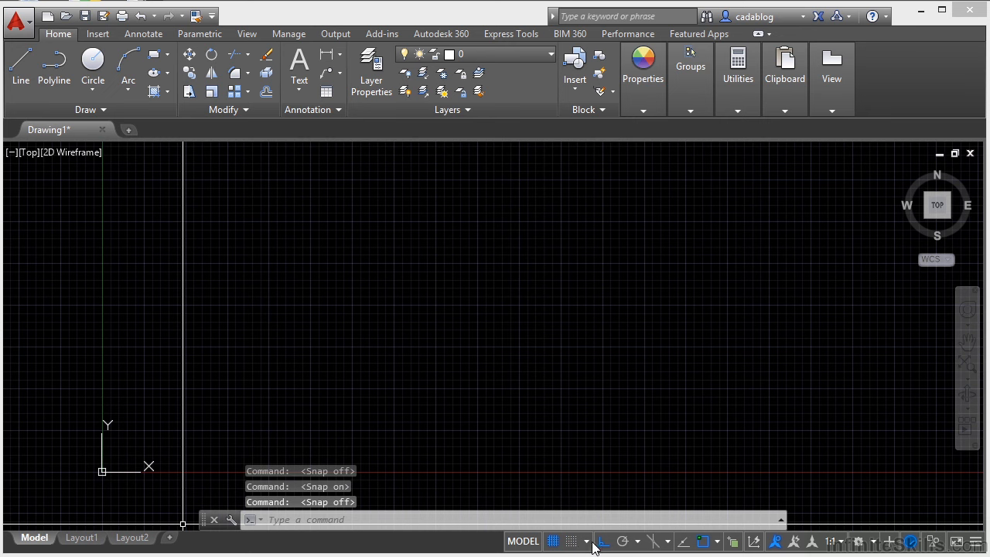
# Step: Change the snap type to Polar Snap and back to Grid Snap
pyautogui.click(586, 541)
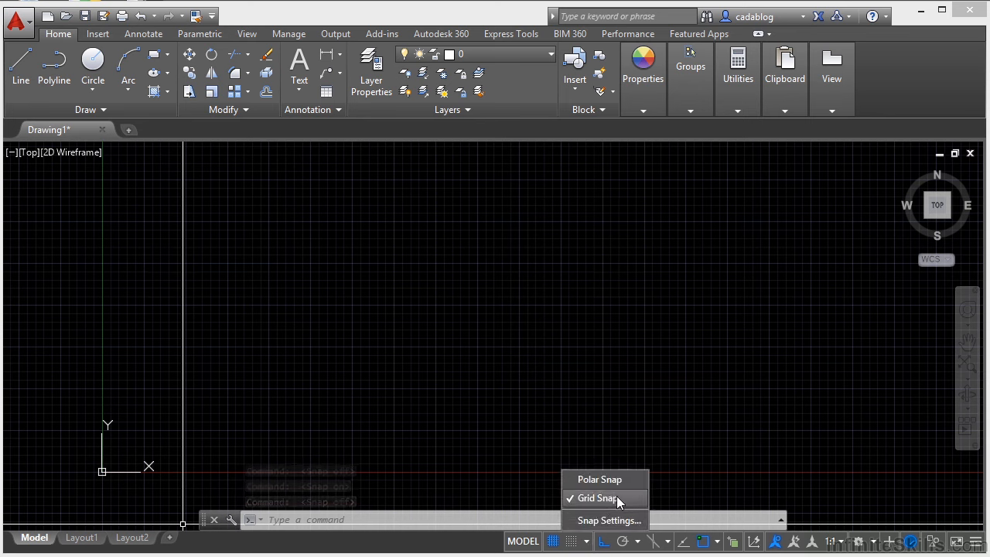
pyautogui.click(616, 498)
pyautogui.click(586, 541)
pyautogui.click(606, 488)
pyautogui.click(588, 542)
pyautogui.click(604, 498)
# Step: Review the snap and grid drafting settings and dismiss them without changes
pyautogui.click(586, 542)
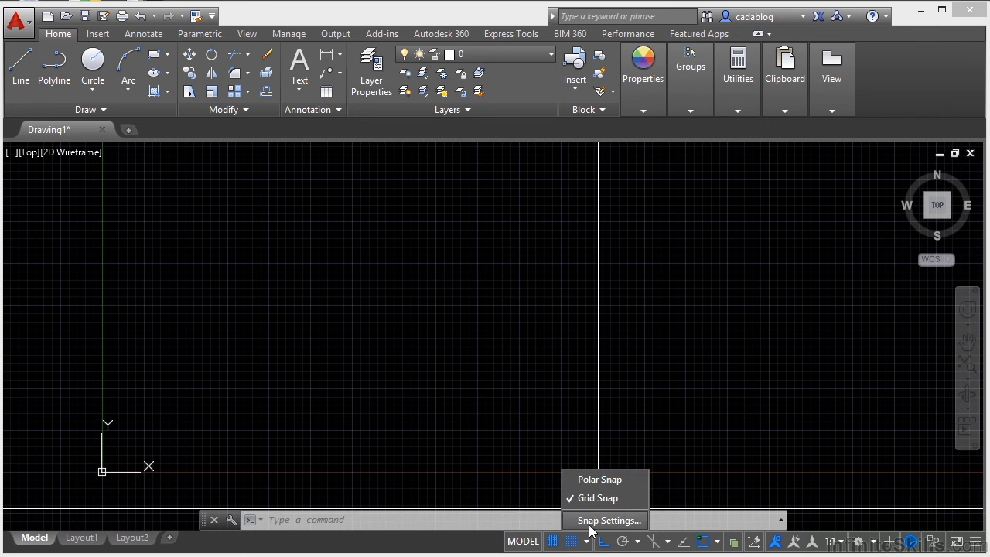
pyautogui.click(609, 520)
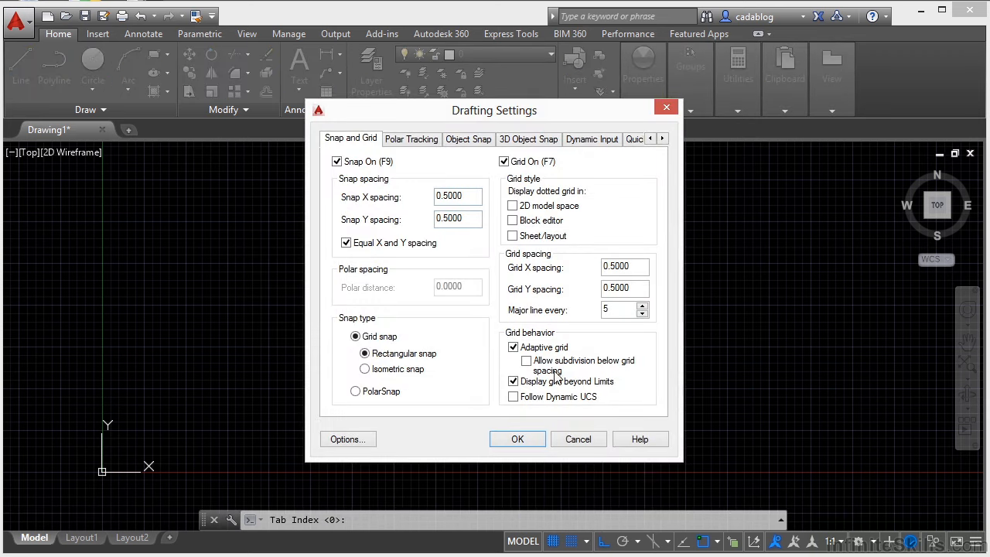
pyautogui.click(576, 440)
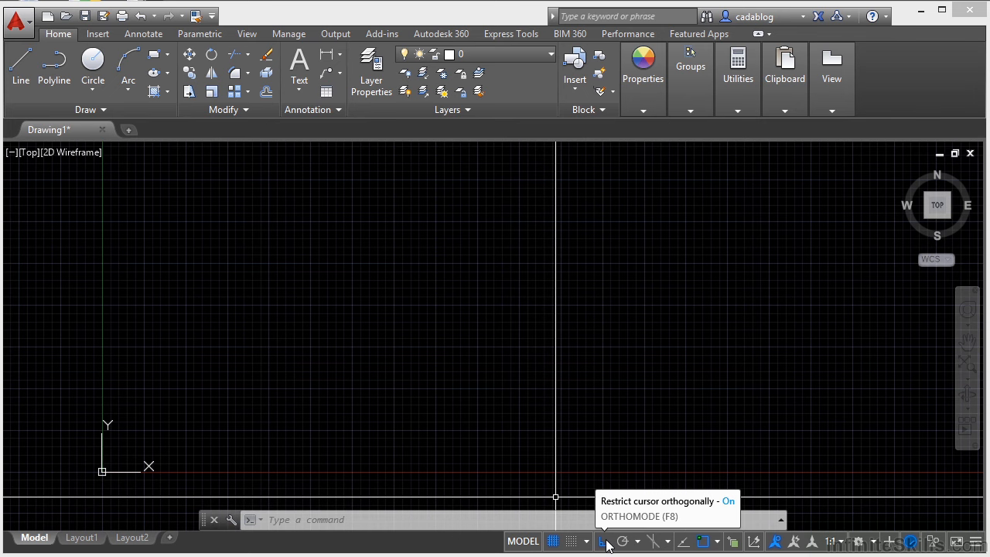
# Step: Toggle ortho mode and polar tracking on and off, leaving both switched off
pyautogui.click(605, 542)
pyautogui.click(606, 542)
pyautogui.click(606, 542)
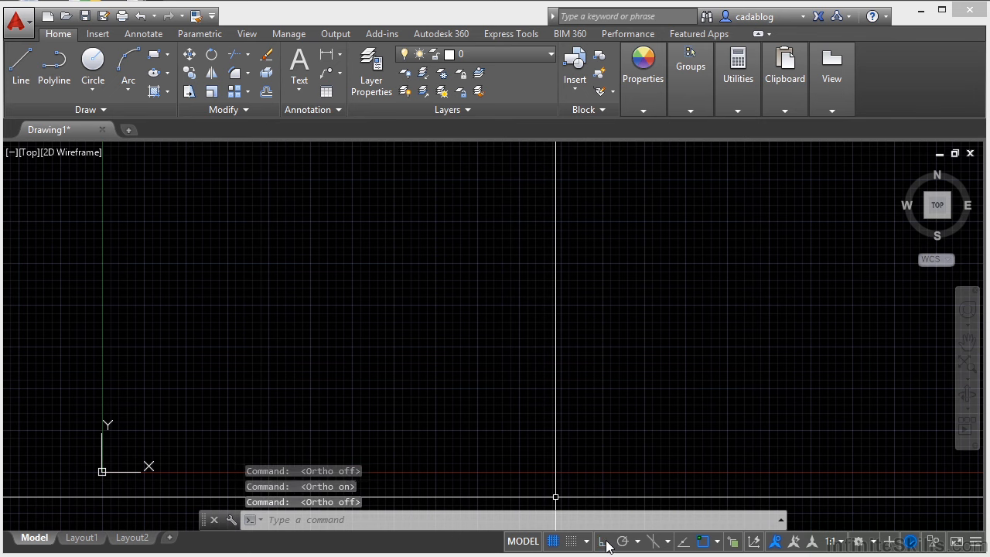
pyautogui.click(606, 542)
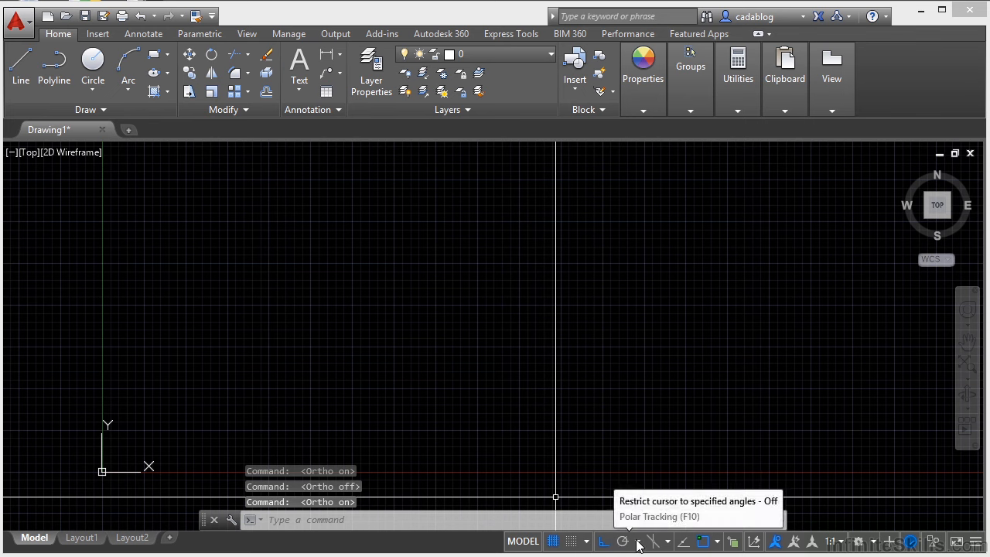
pyautogui.click(623, 541)
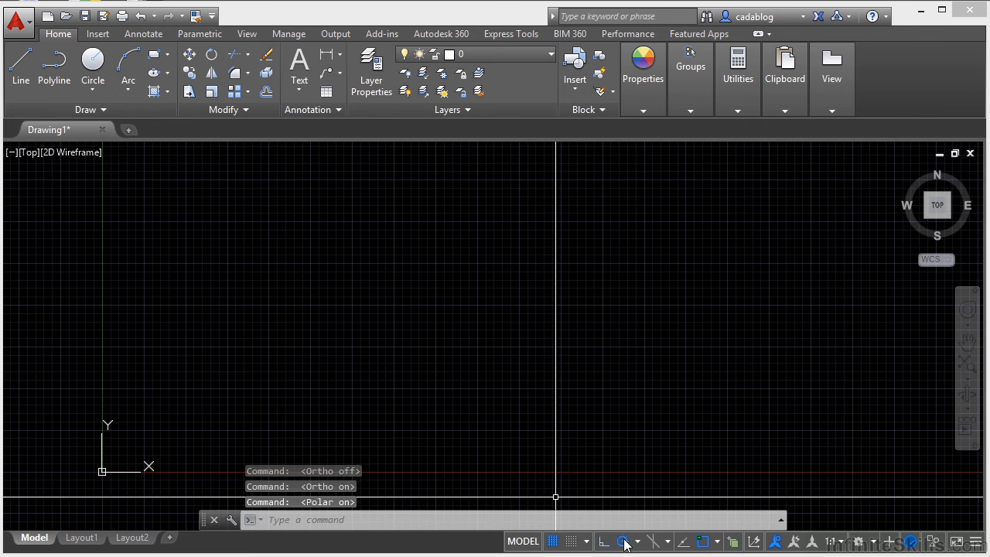
pyautogui.click(625, 542)
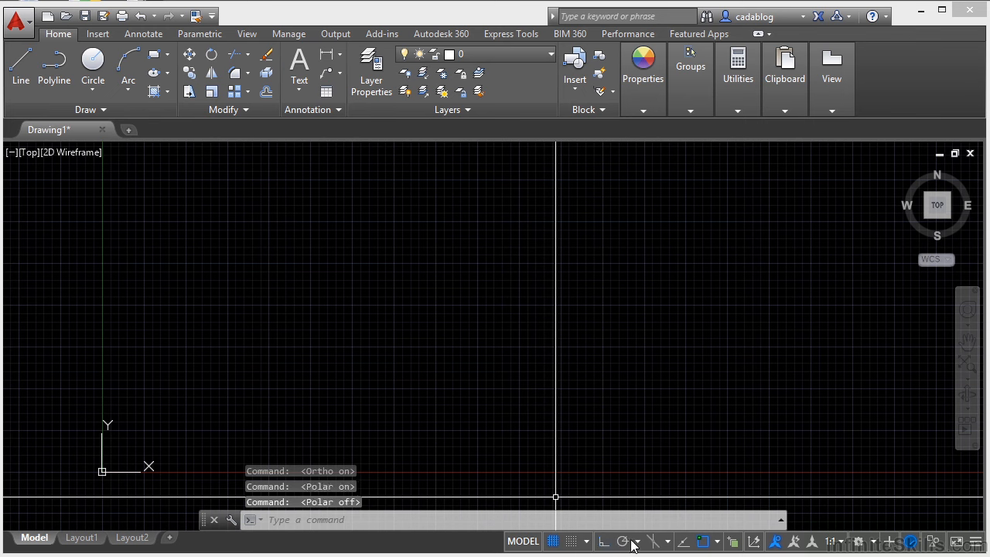
# Step: Review the polar tracking angle presets and drafting settings without changing them
pyautogui.click(637, 541)
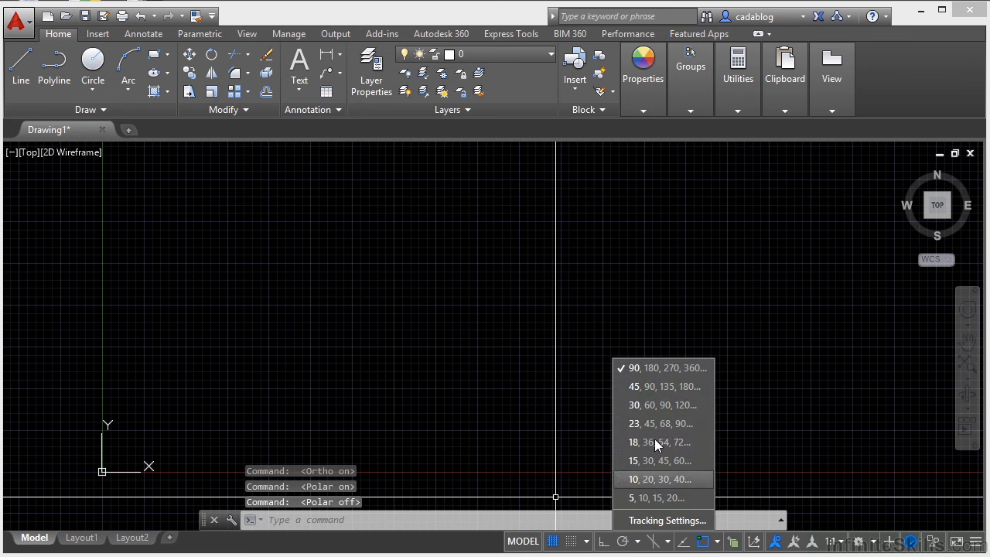
pyautogui.click(667, 520)
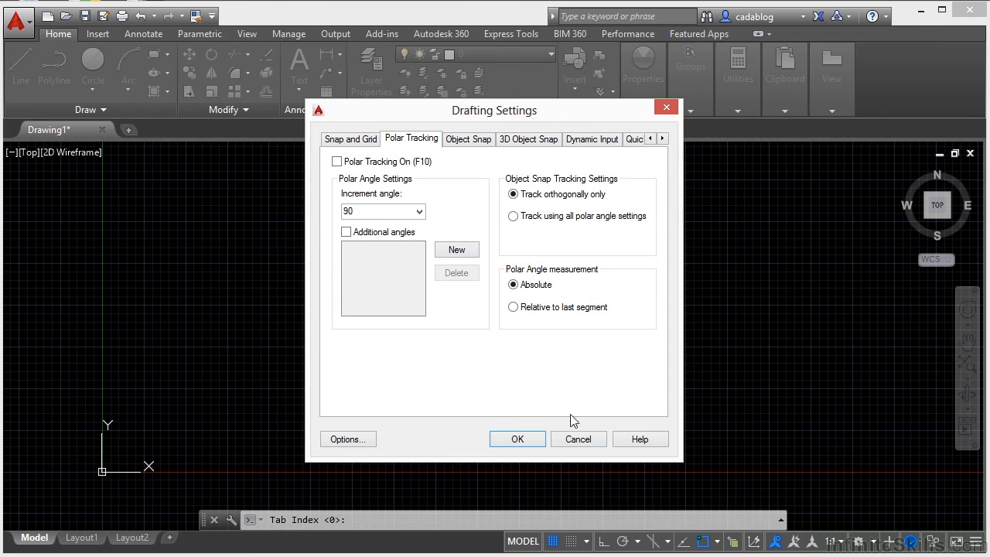
pyautogui.click(578, 438)
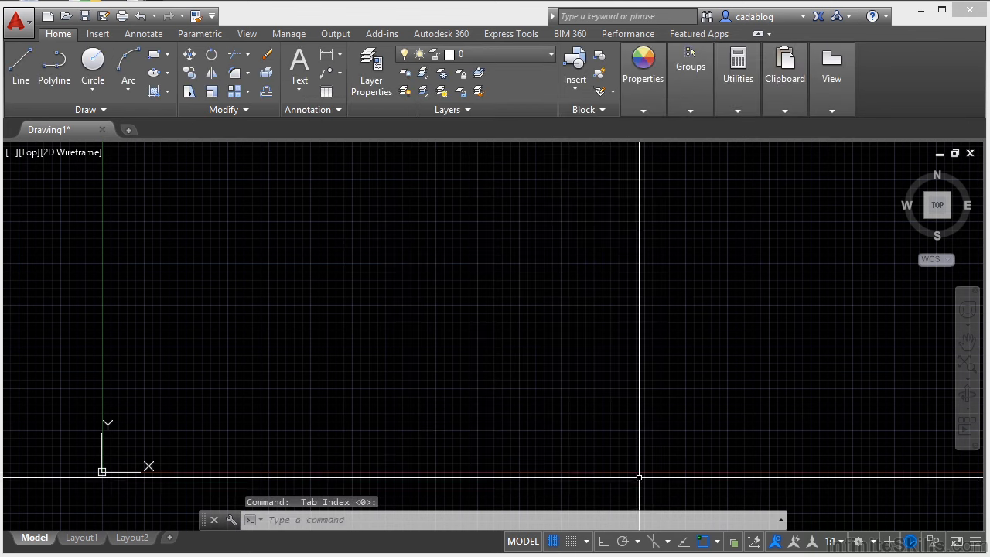
# Step: Turn on isometric drafting and set the active isoplane to Top
pyautogui.click(652, 543)
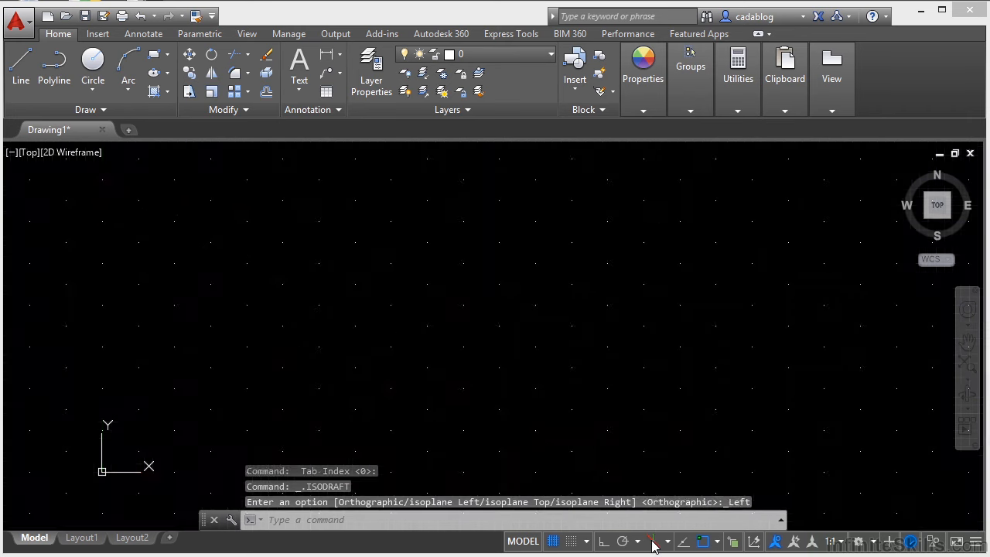
pyautogui.click(652, 543)
pyautogui.click(652, 542)
pyautogui.click(667, 543)
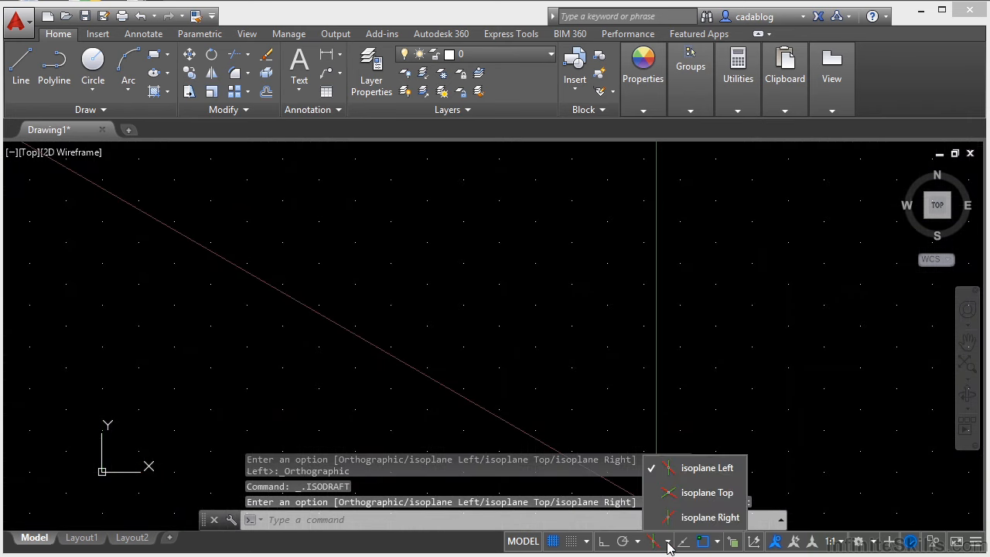
pyautogui.click(693, 501)
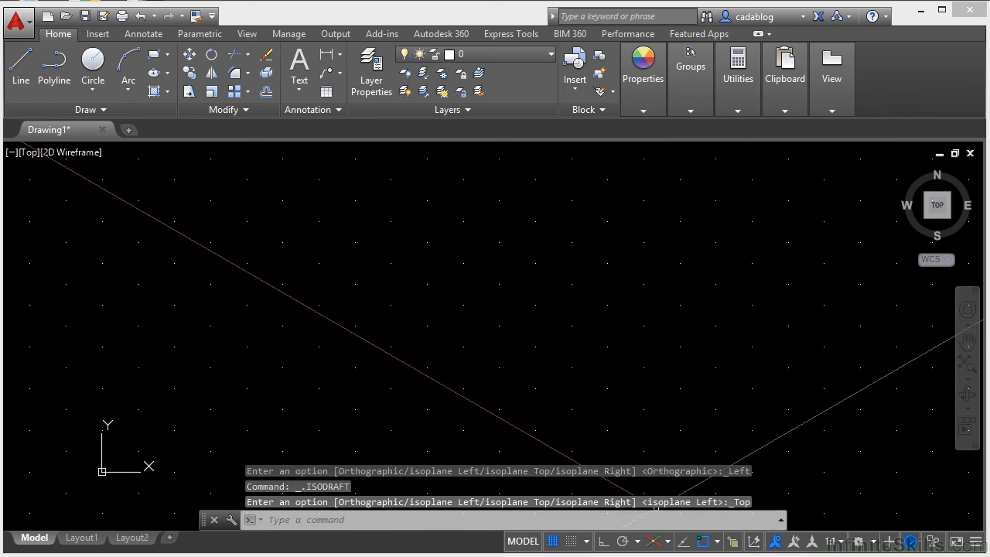
# Step: Draw a closed four-sided diamond of lines on the top isoplane near the middle of the drawing, with ortho mode on
pyautogui.write('l')
pyautogui.press('Return')
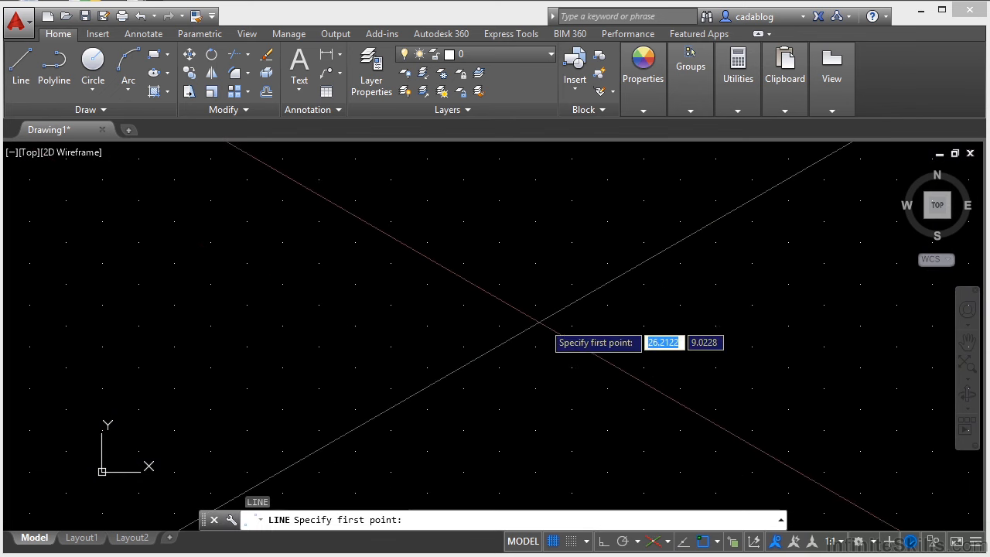
pyautogui.click(416, 288)
pyautogui.press('F8')
pyautogui.click(504, 338)
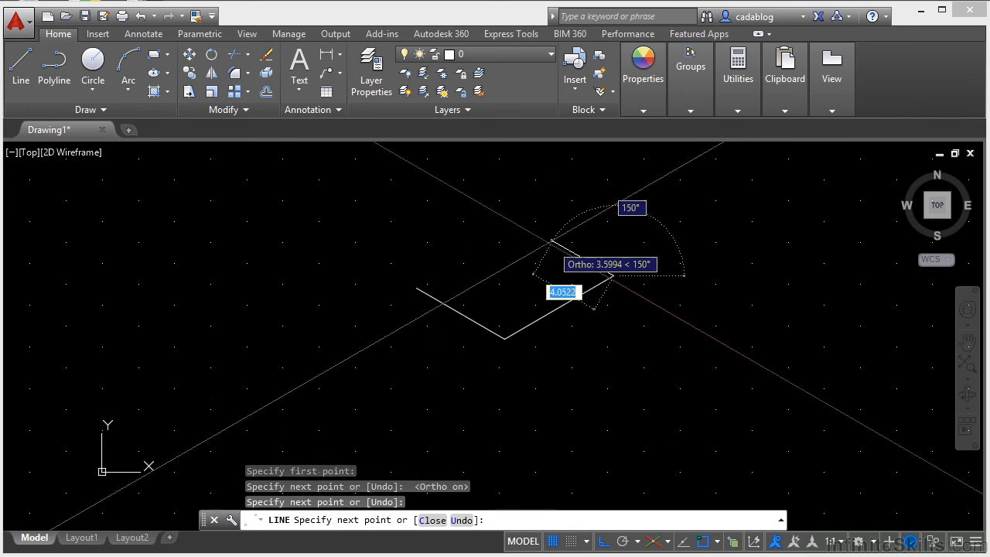
pyautogui.click(507, 213)
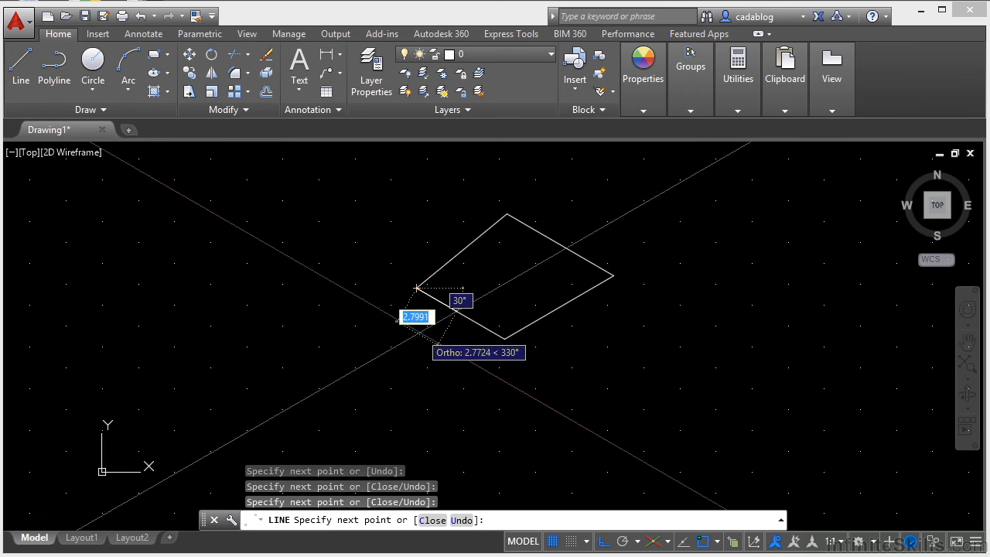
# Step: Try to switch the isoplane to Right while the line command is still active, and end the command
pyautogui.click(654, 541)
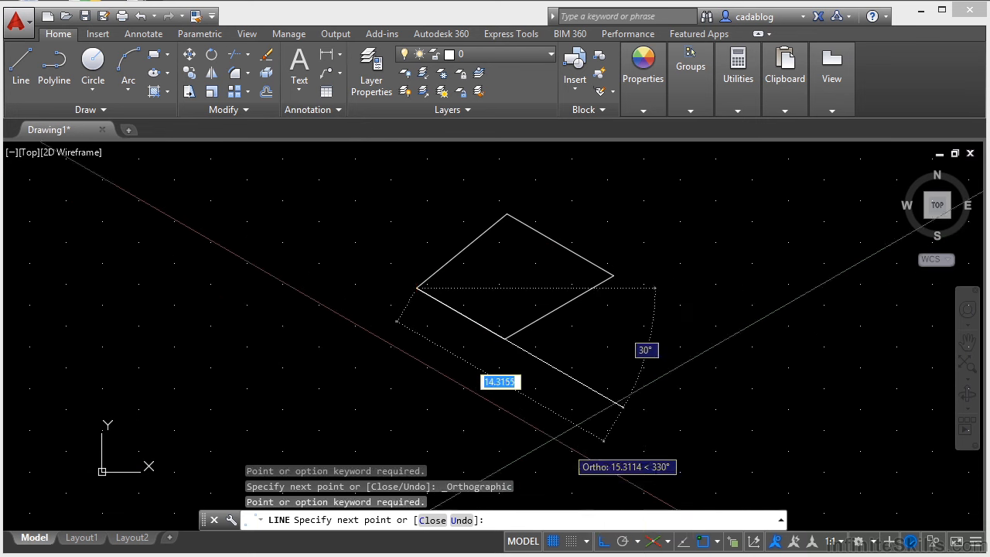
pyautogui.click(668, 542)
pyautogui.click(688, 517)
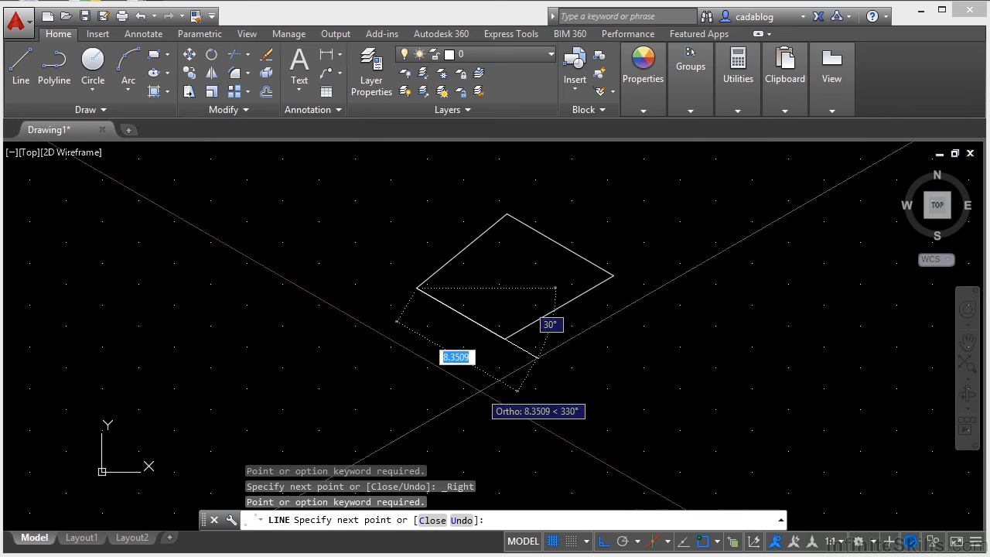
pyautogui.press('Escape')
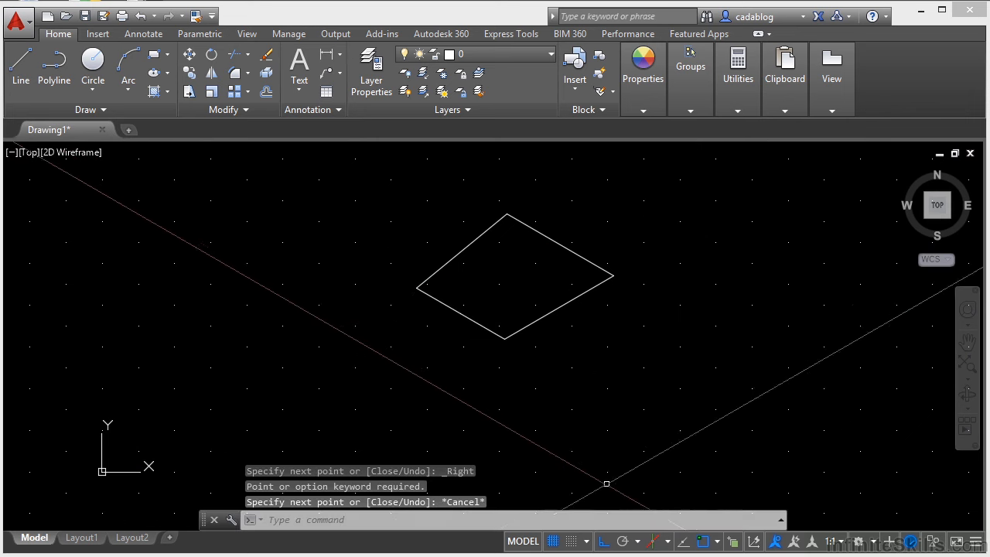
# Step: Return from isometric to orthographic drafting and turn on object snap tracking
pyautogui.click(658, 543)
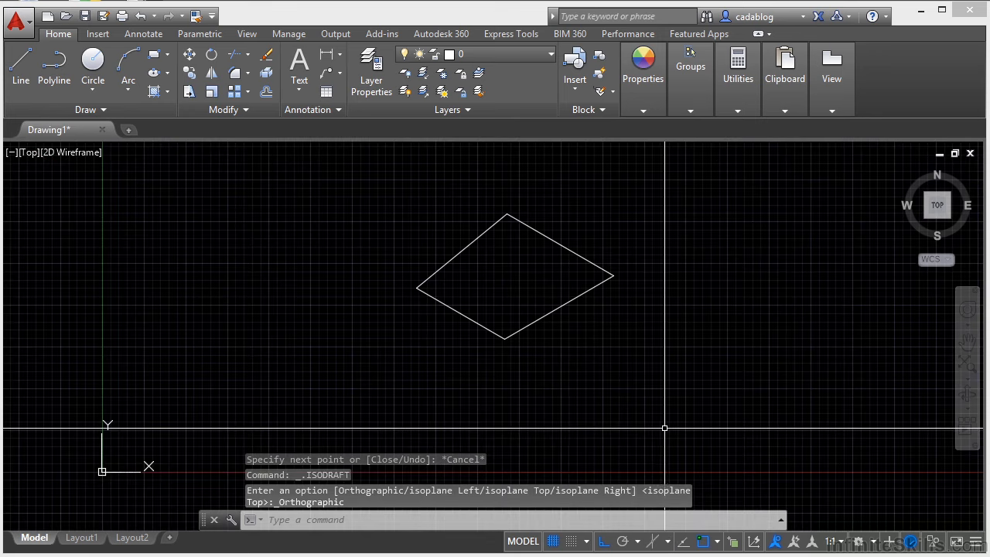
pyautogui.click(685, 542)
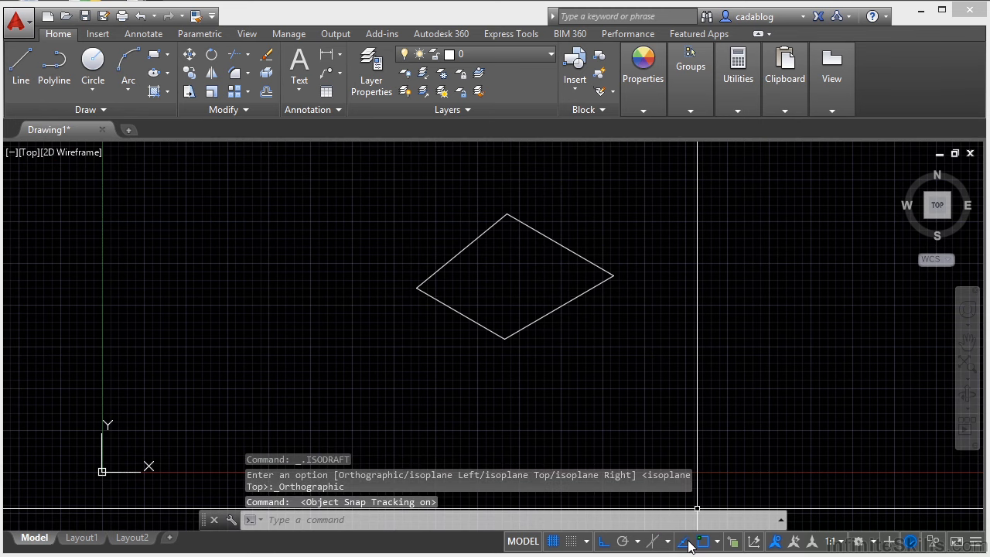
pyautogui.click(685, 542)
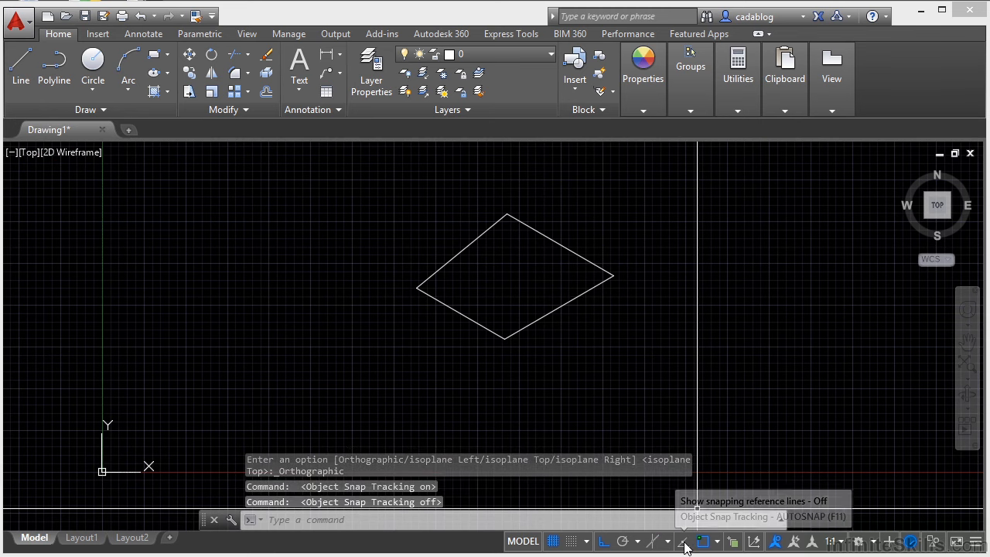
pyautogui.click(685, 542)
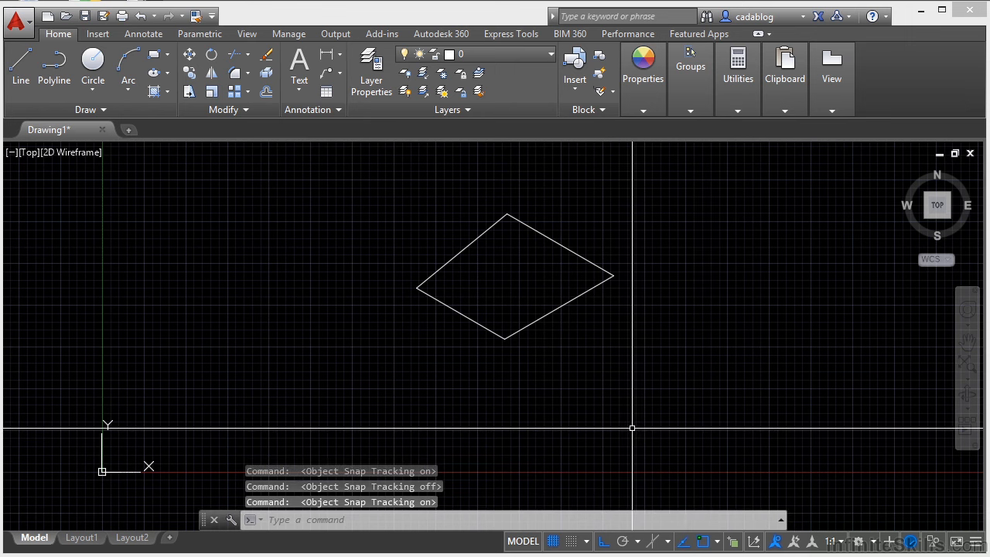
# Step: Draw a line about 15.53 units long at 30° from the diamond's bottom corner, along the lower-right edge's extension, with ortho mode off
pyautogui.write('l')
pyautogui.press('Return')
pyautogui.click(504, 338)
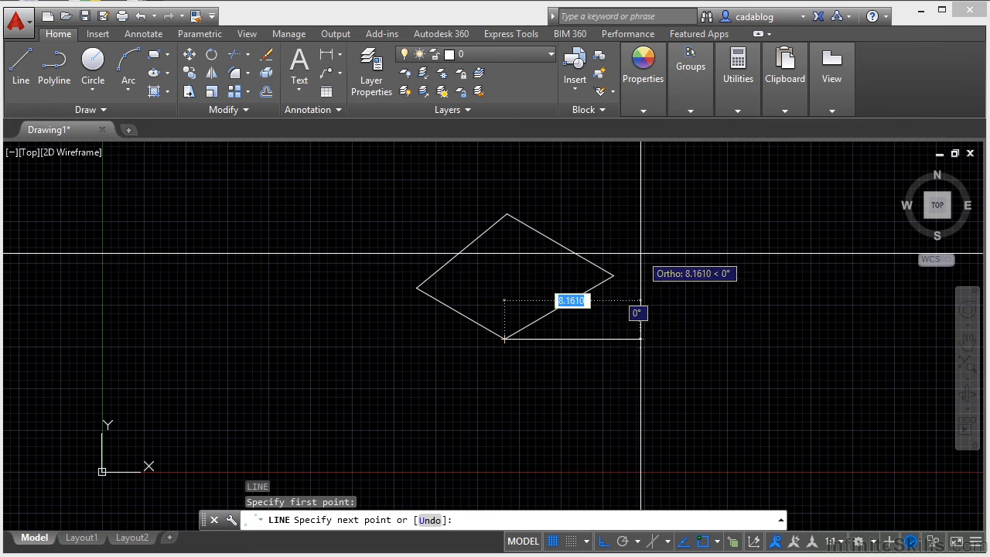
pyautogui.click(603, 540)
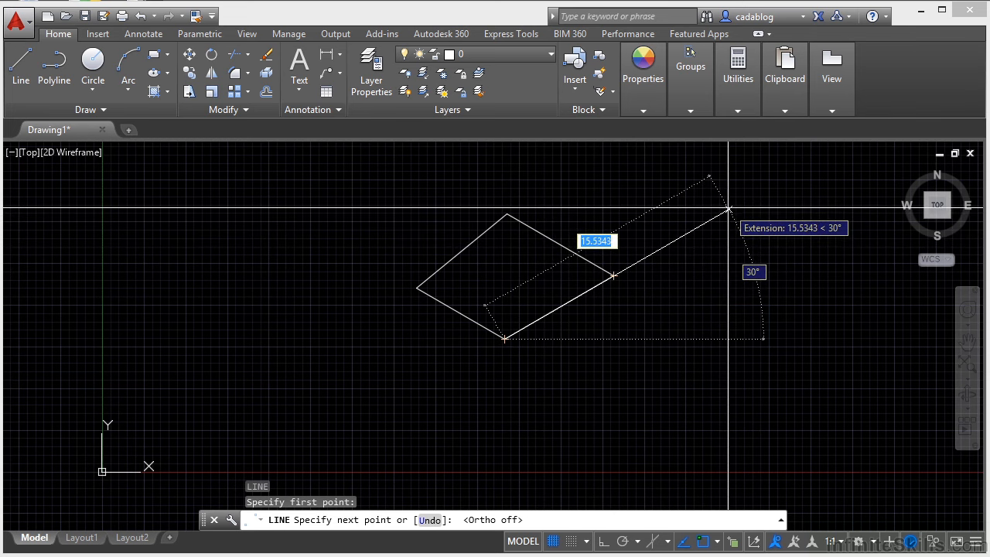
pyautogui.click(728, 209)
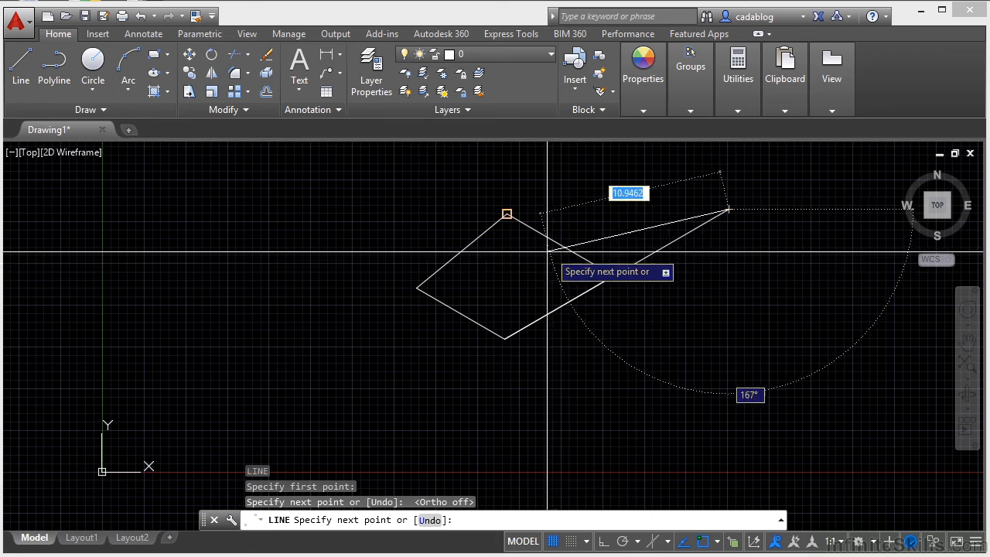
pyautogui.press('Escape')
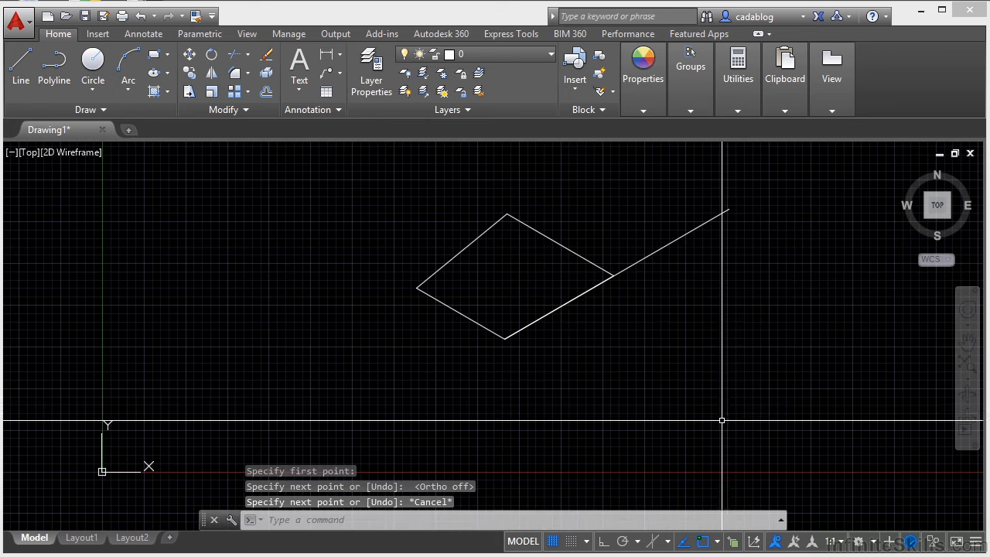
# Step: Toggle object snap off and back on
pyautogui.click(703, 541)
pyautogui.click(704, 542)
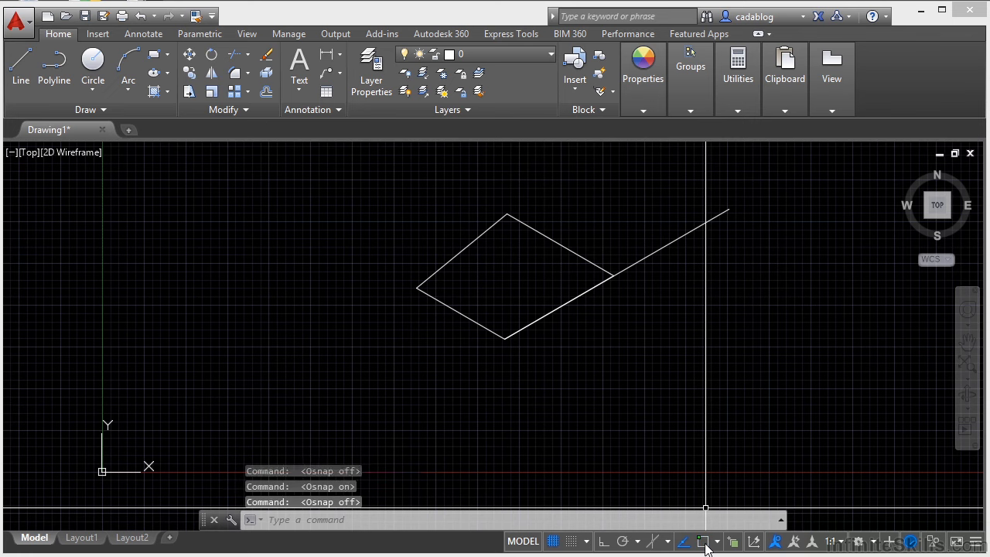
pyautogui.click(703, 541)
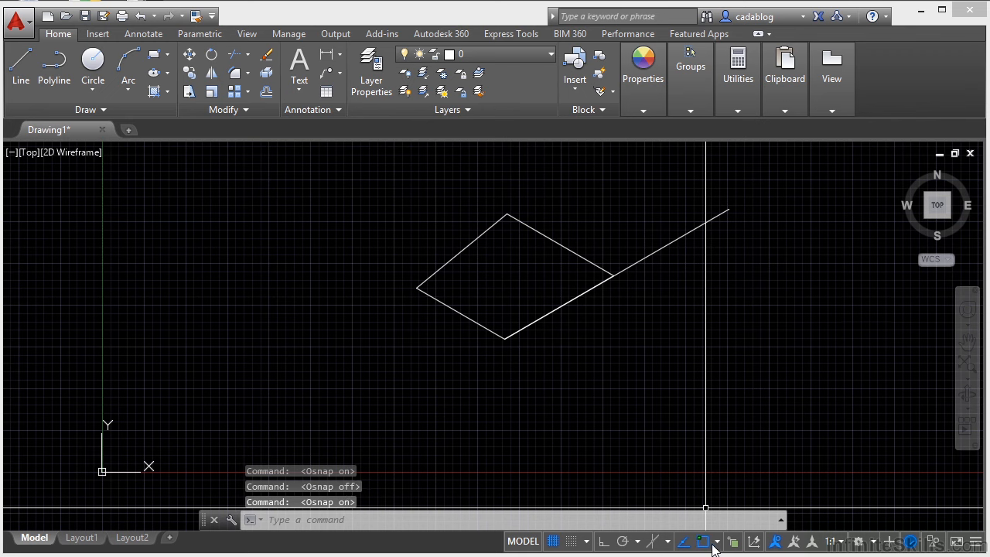
# Step: Enable the Midpoint, Node and Quadrant object snaps, and review the object snap drafting settings without changing them
pyautogui.click(717, 542)
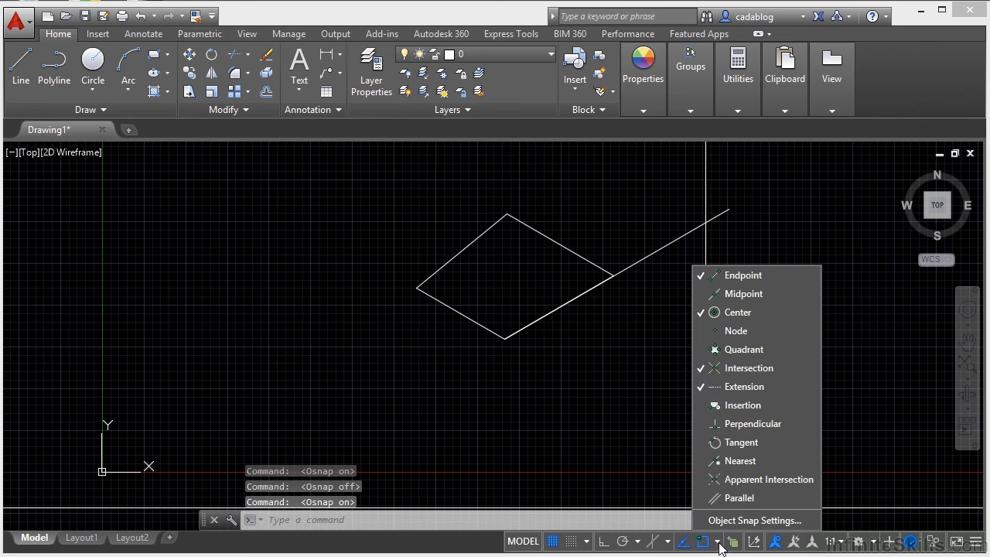
pyautogui.click(743, 294)
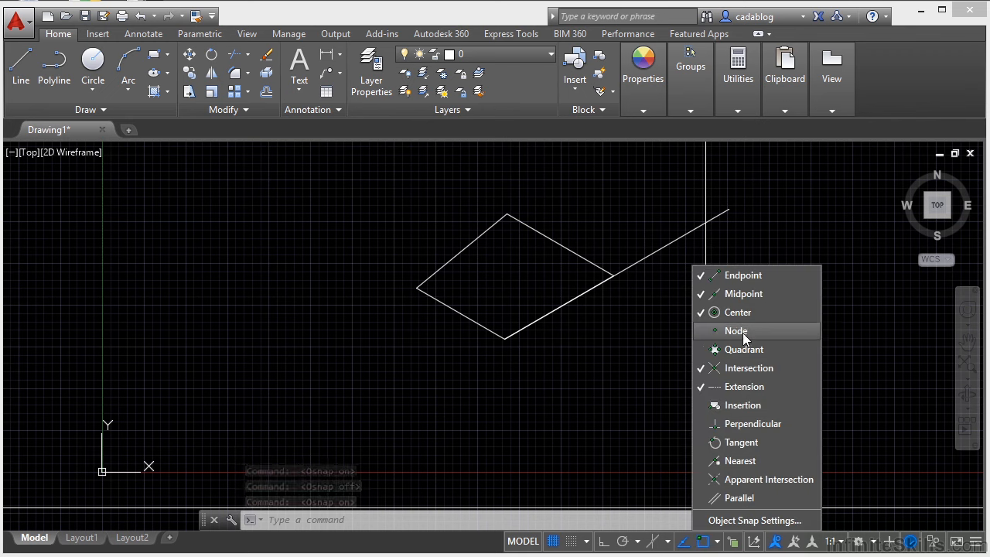
pyautogui.click(745, 333)
pyautogui.click(745, 351)
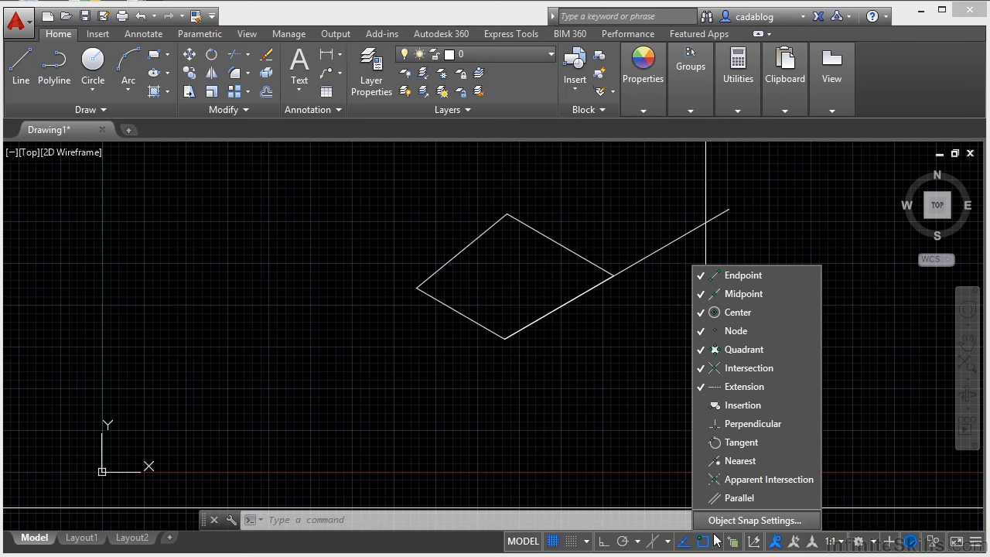
pyautogui.click(754, 520)
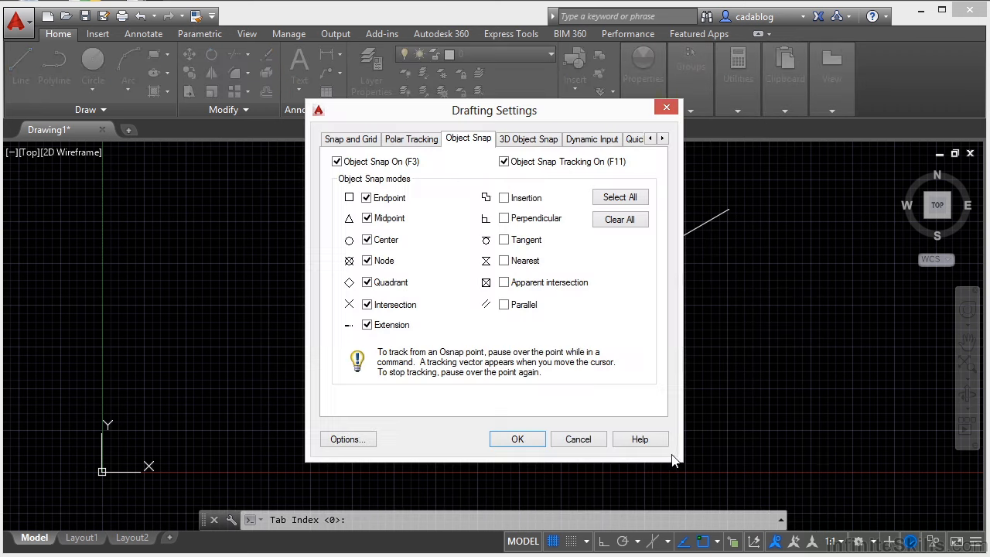
pyautogui.click(576, 439)
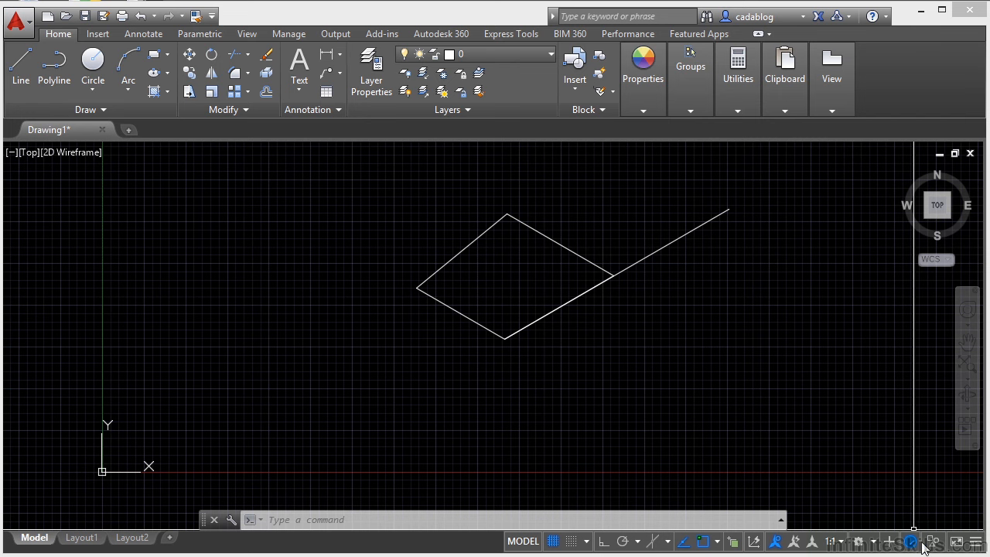
# Step: Add the Units control to the status bar and choose Decimal as the drawing units format
pyautogui.click(977, 543)
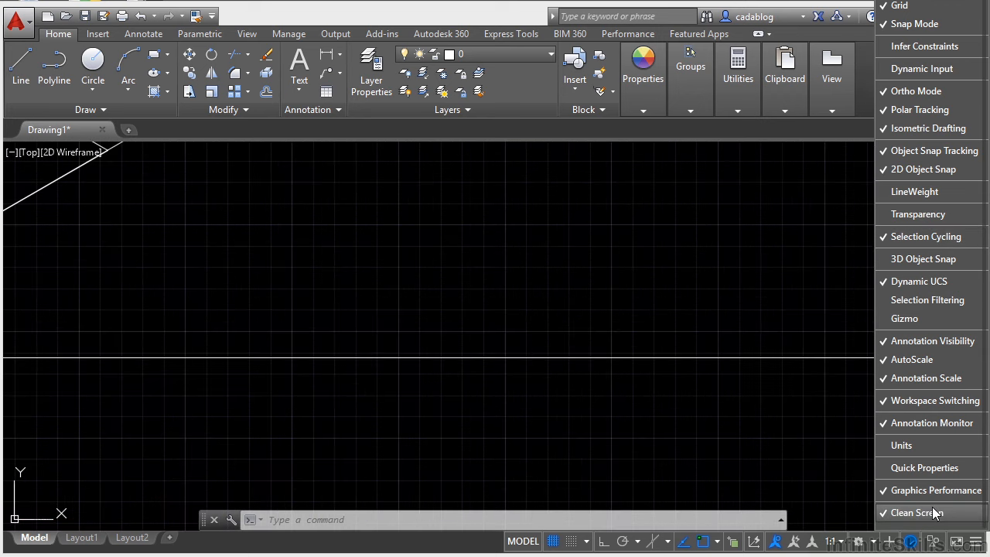
pyautogui.click(934, 513)
pyautogui.click(934, 514)
pyautogui.click(918, 444)
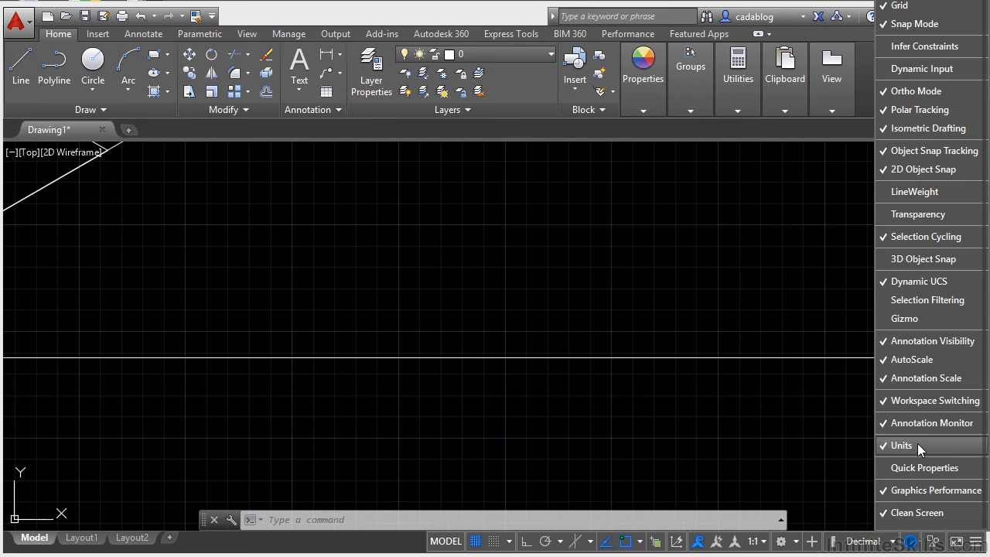
pyautogui.click(894, 541)
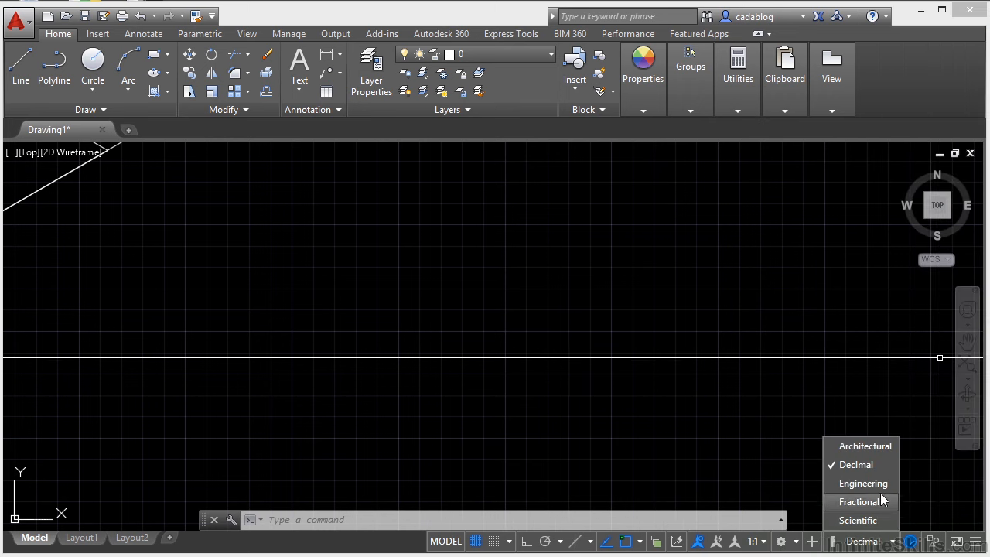
pyautogui.click(871, 464)
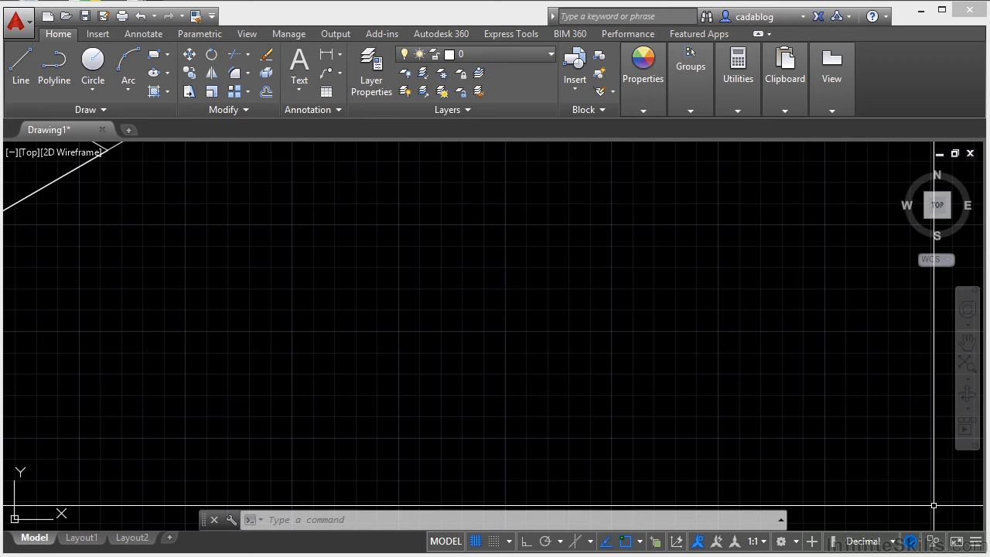
# Step: Add the Dynamic Input control and the cursor coordinates readout to the status bar
pyautogui.click(976, 544)
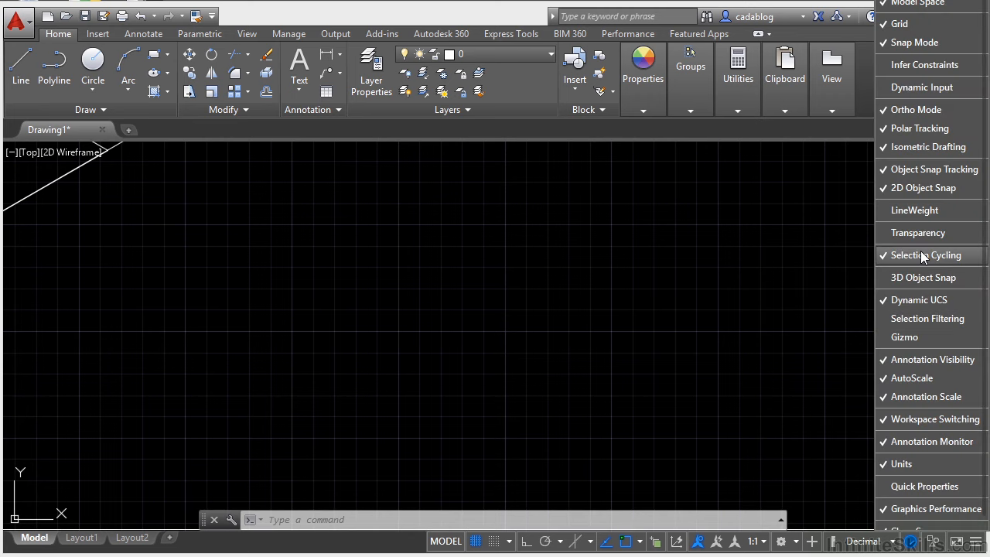
pyautogui.click(924, 83)
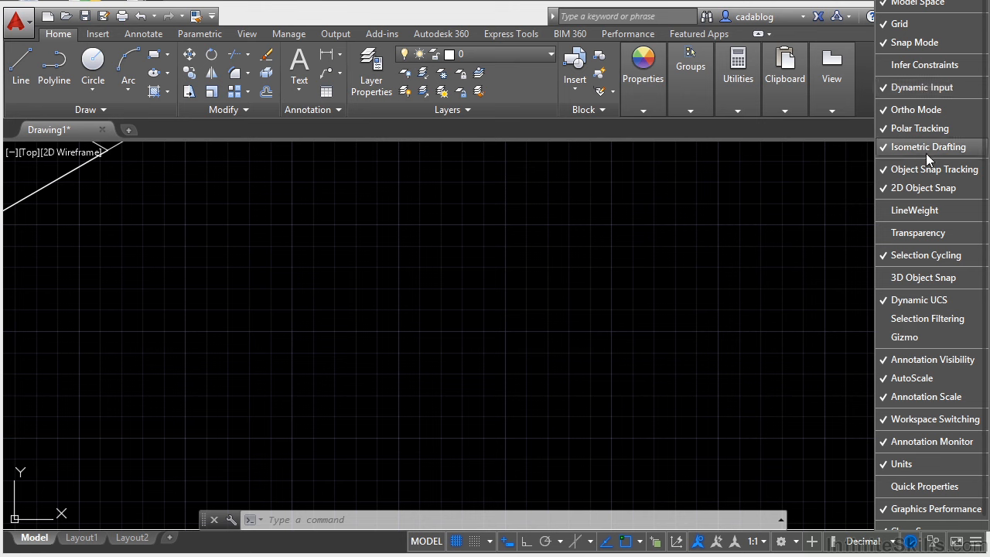
pyautogui.click(921, 0)
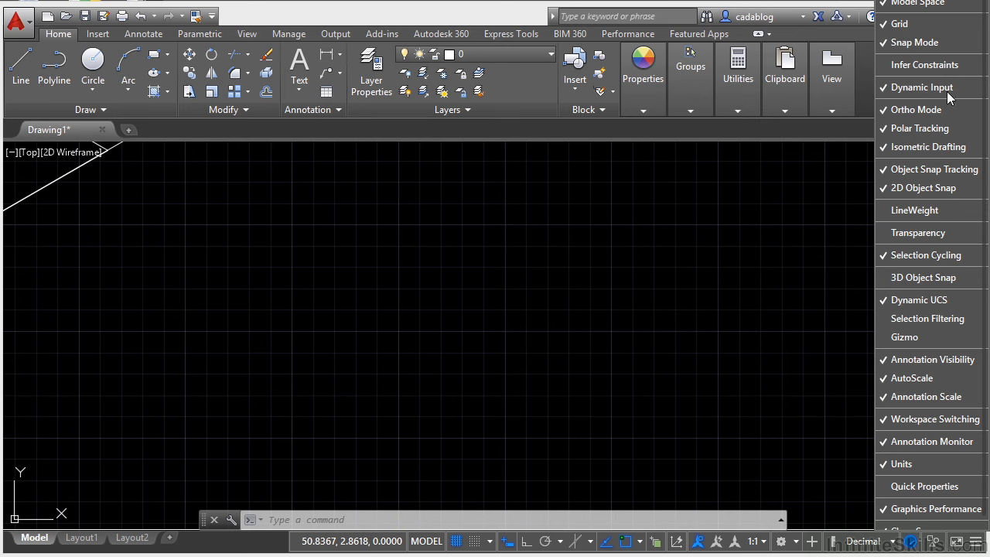
pyautogui.click(567, 357)
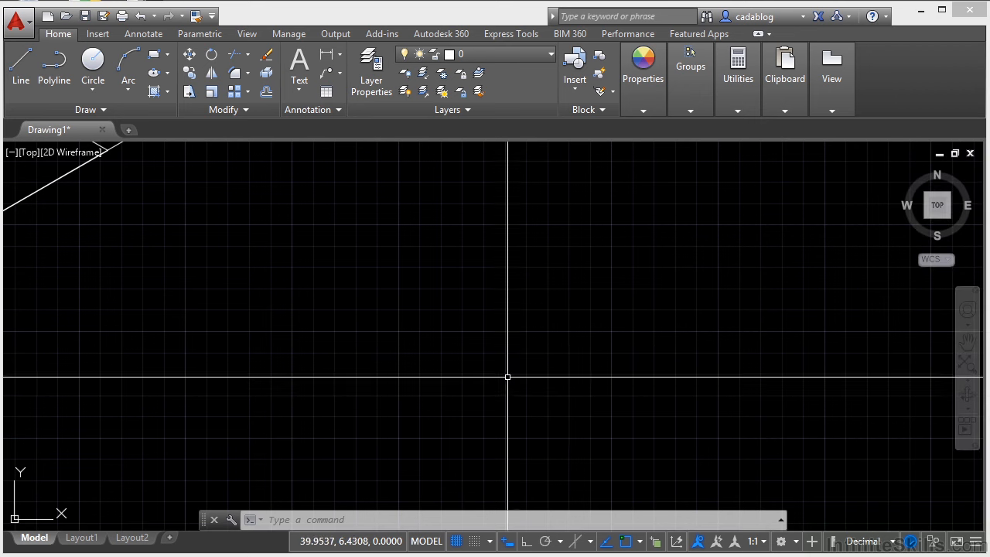
pyautogui.click(977, 543)
pyautogui.click(769, 441)
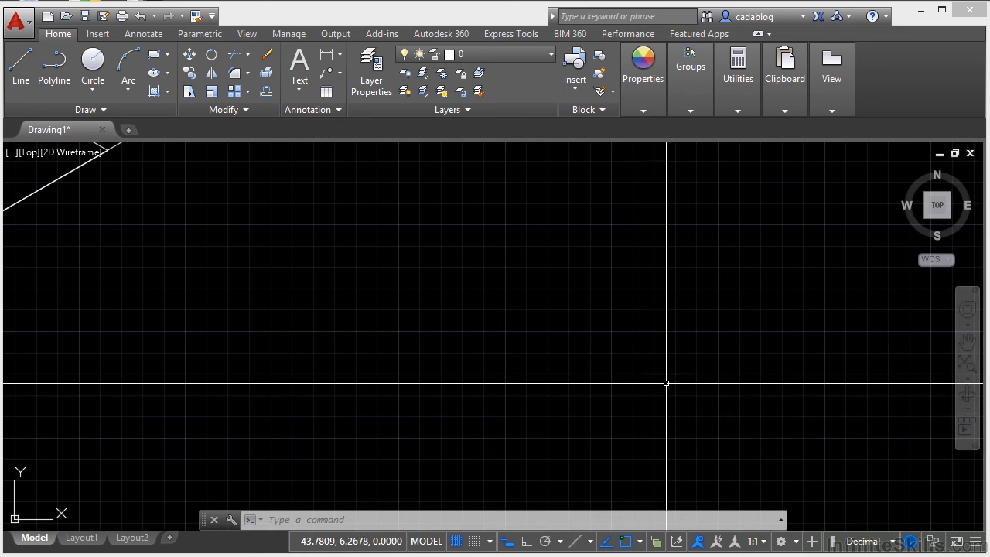
# Step: Review the dynamic input drafting settings, including pointer input, dimension input and dynamic prompts, and close them without changes
pyautogui.rightClick(547, 539)
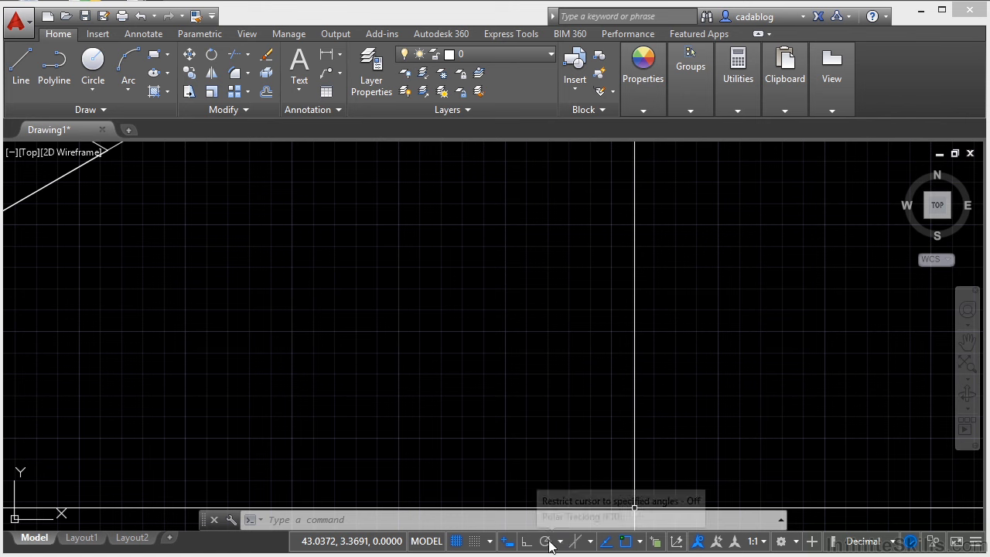
pyautogui.rightClick(507, 544)
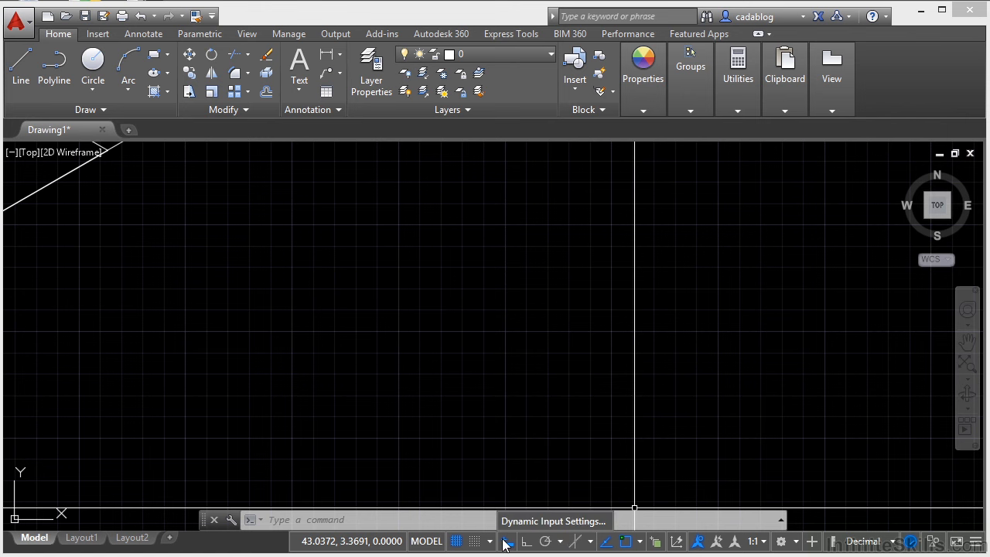
pyautogui.click(517, 522)
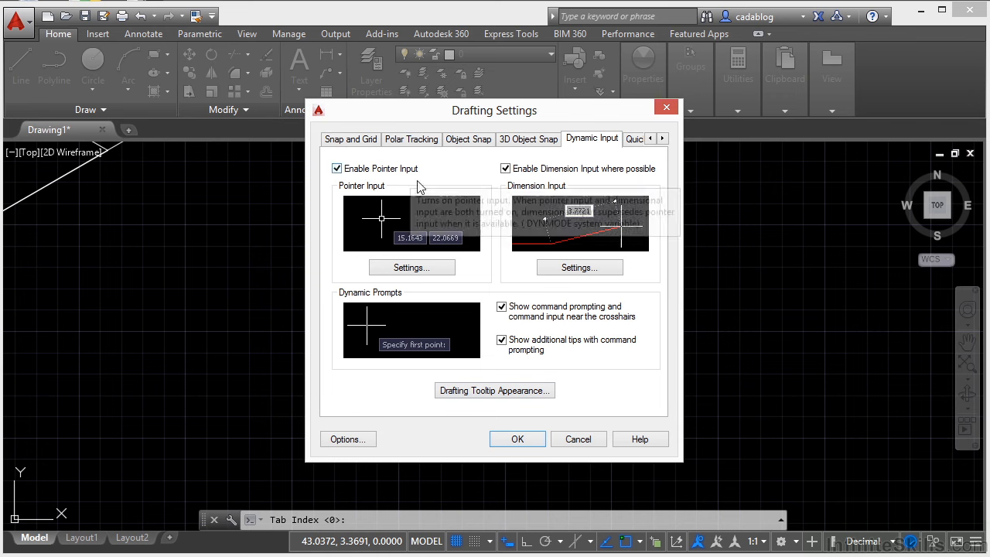
pyautogui.click(570, 439)
# Step: Set the status bar coordinates readout to Specific mode
pyautogui.rightClick(413, 539)
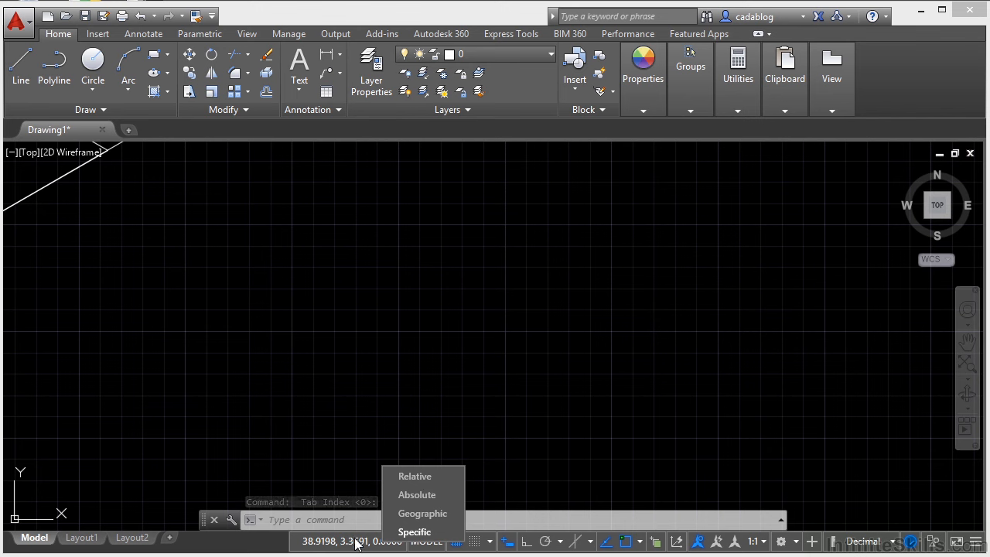
pyautogui.click(408, 532)
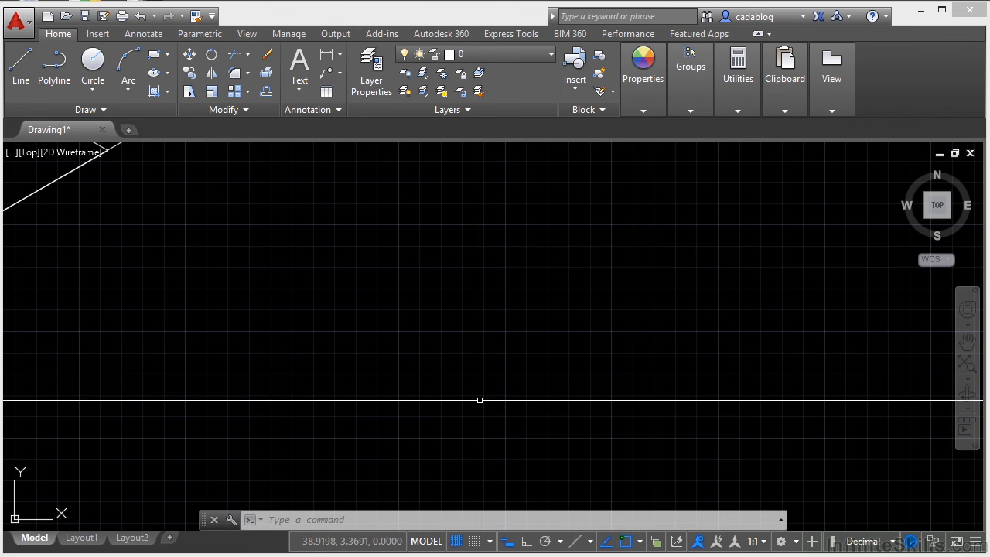